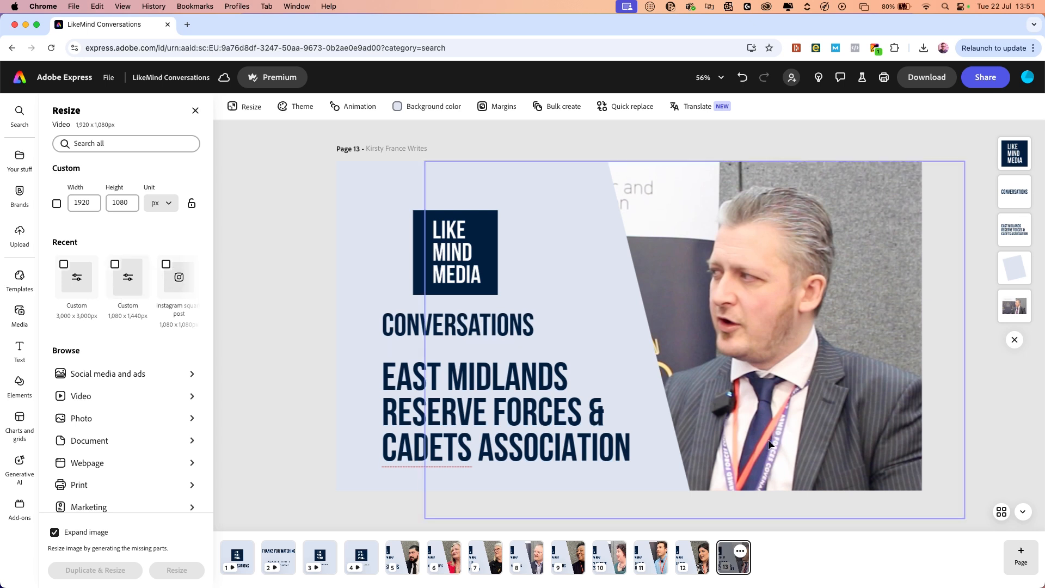
Step: Add a blank page 14 at the same size as page 13 and open the LikeMind Media - Brand kit
left_click(1020, 556)
left_click(1020, 500)
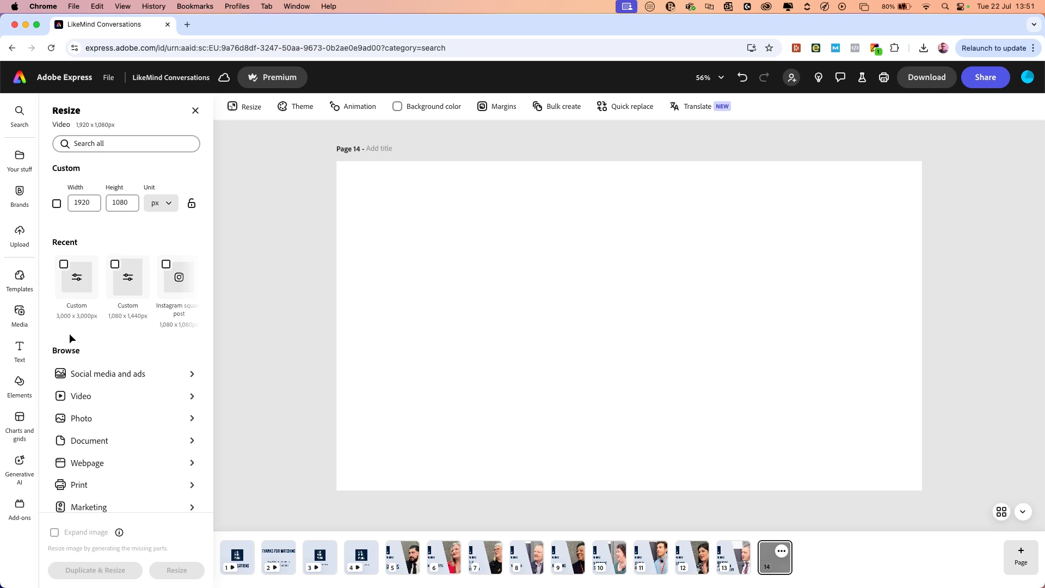
left_click(21, 190)
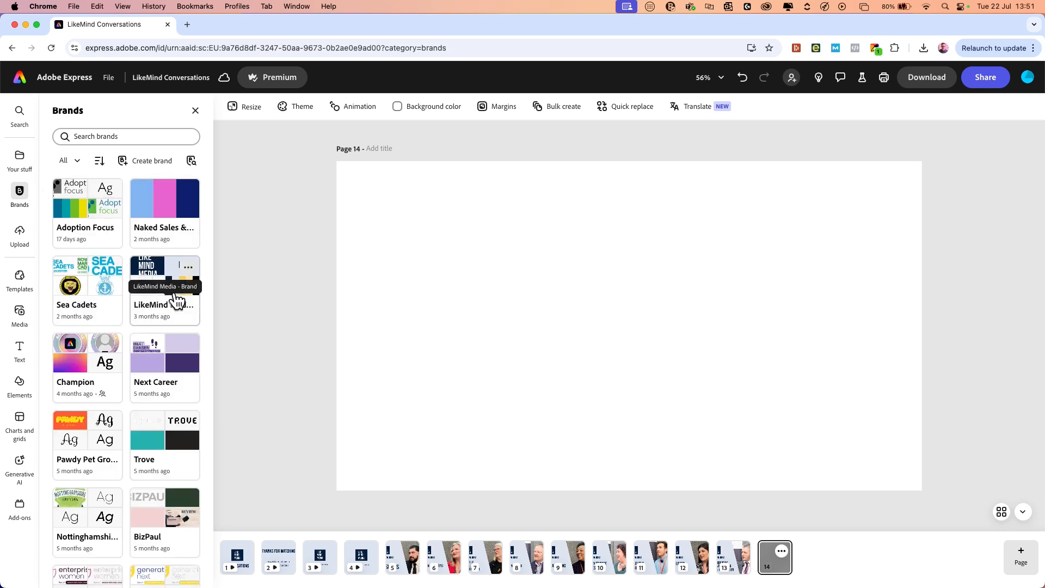
left_click(169, 302)
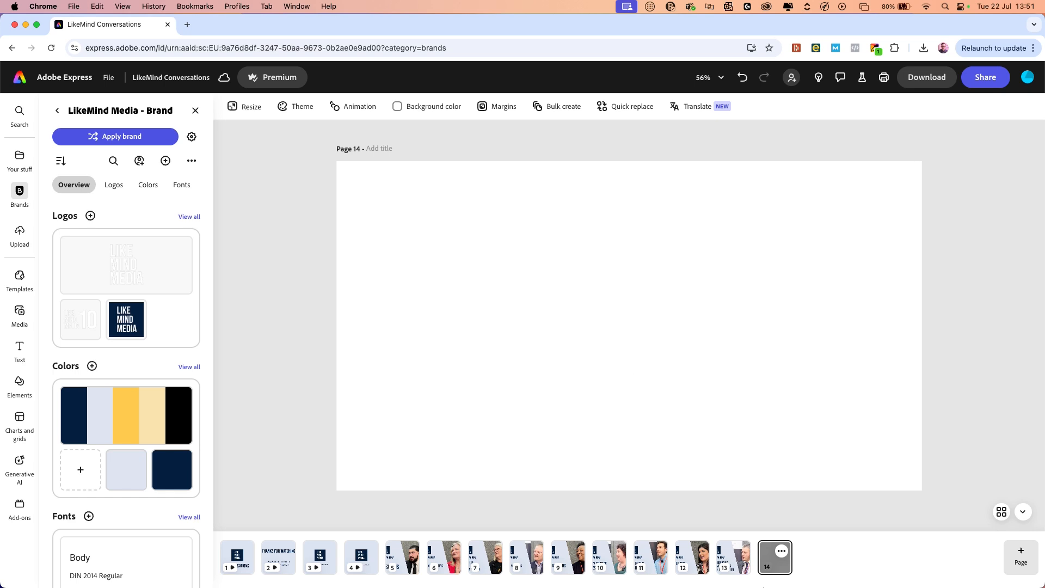
left_click(740, 552)
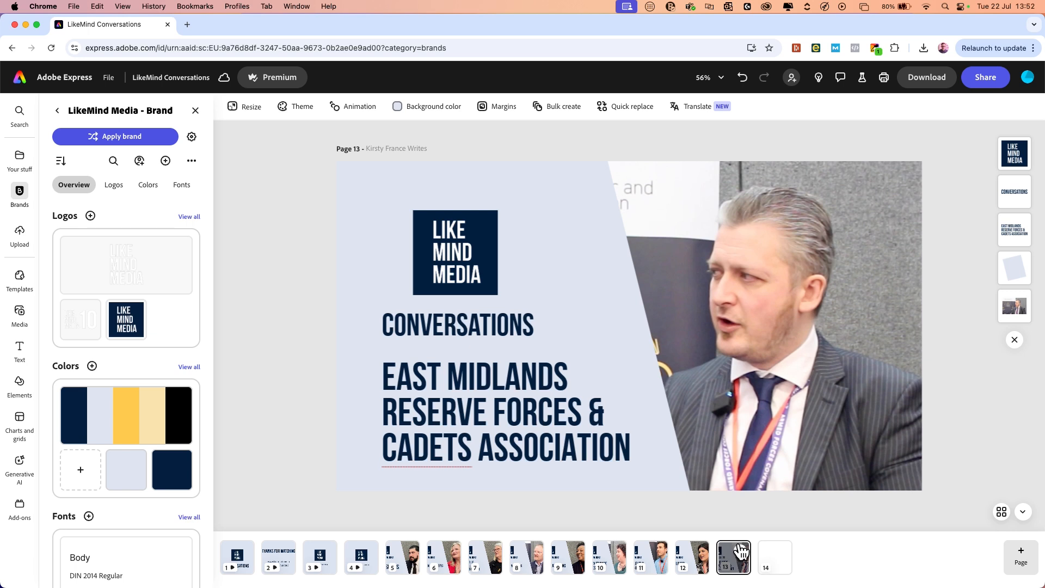
left_click(770, 551)
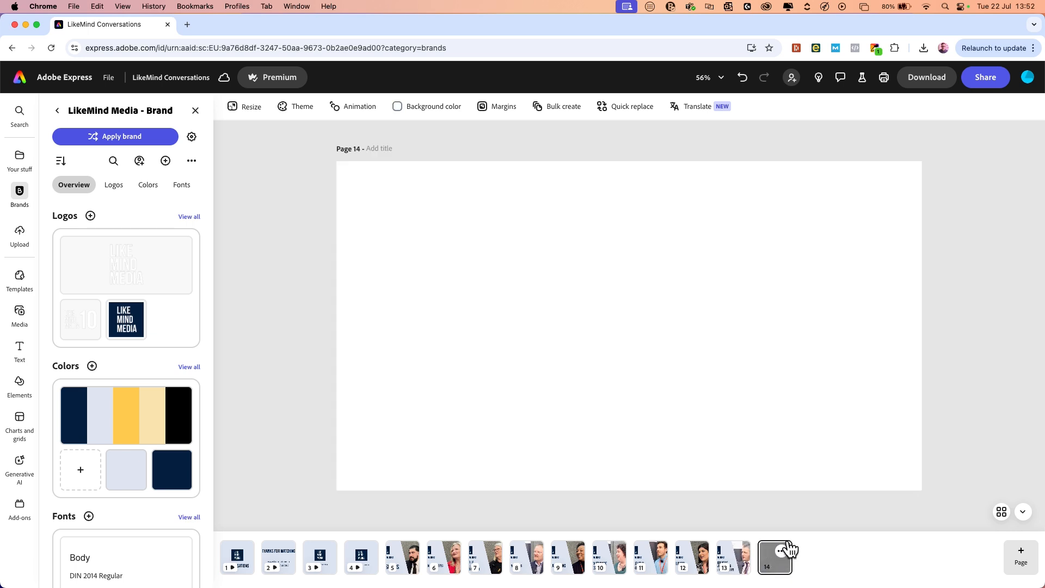
Step: Place the downloaded photo of the smiling woman on page 14, scaled to the full page height and shifted towards the right edge
left_click(923, 48)
left_click_drag(829, 87, 680, 212)
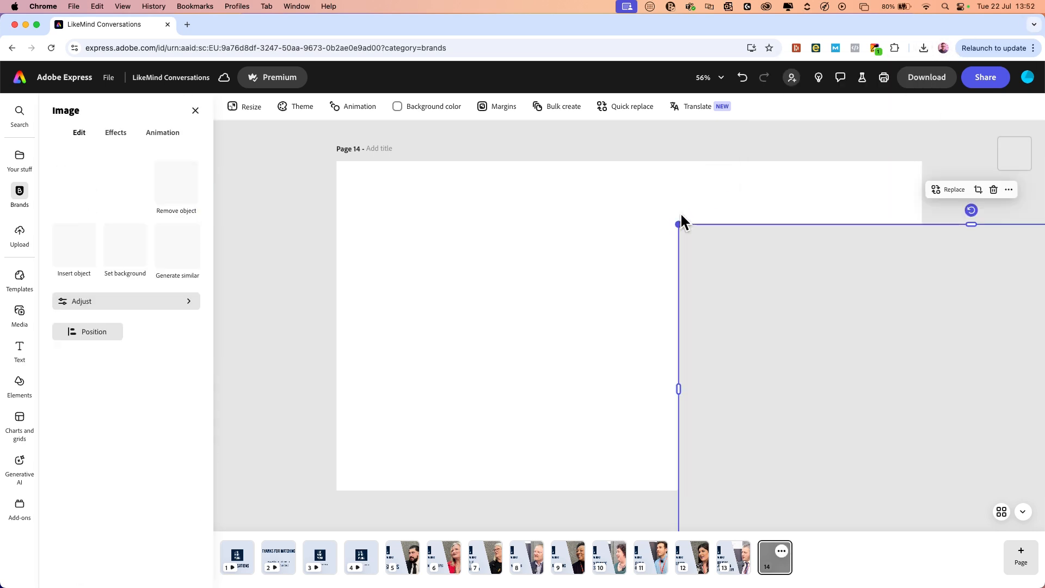
left_click_drag(783, 337, 505, 272)
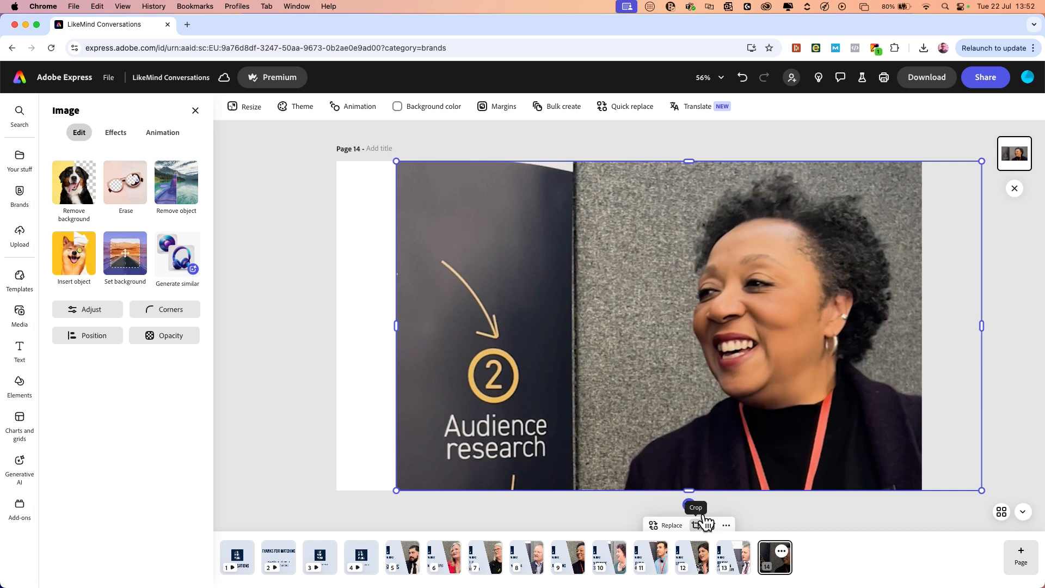
Step: Crop the photo's two sides with the Parallelogram shape, then switch the crop to Freeform so its edges are straight
left_click(695, 525)
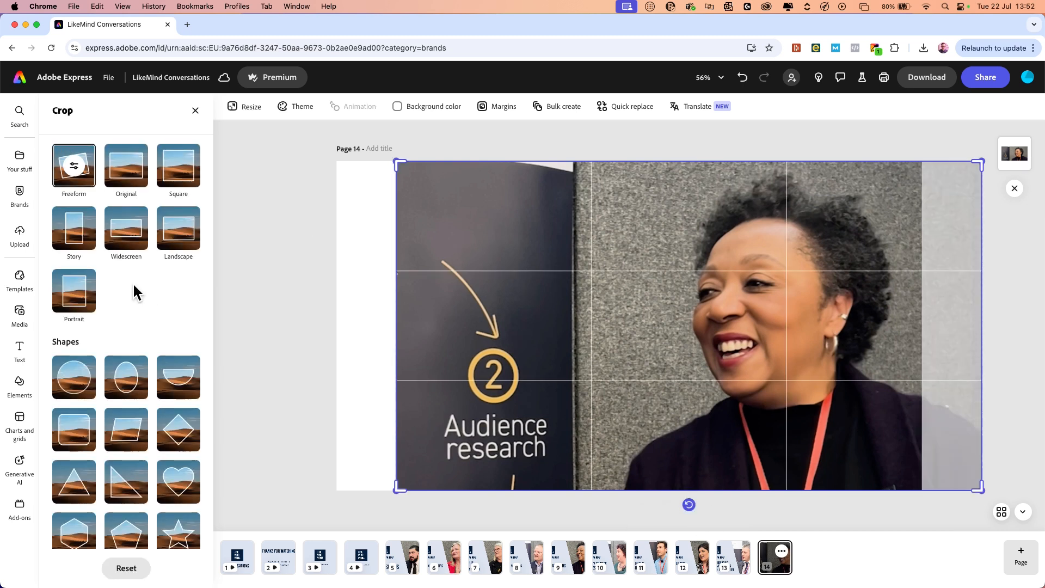
left_click(131, 430)
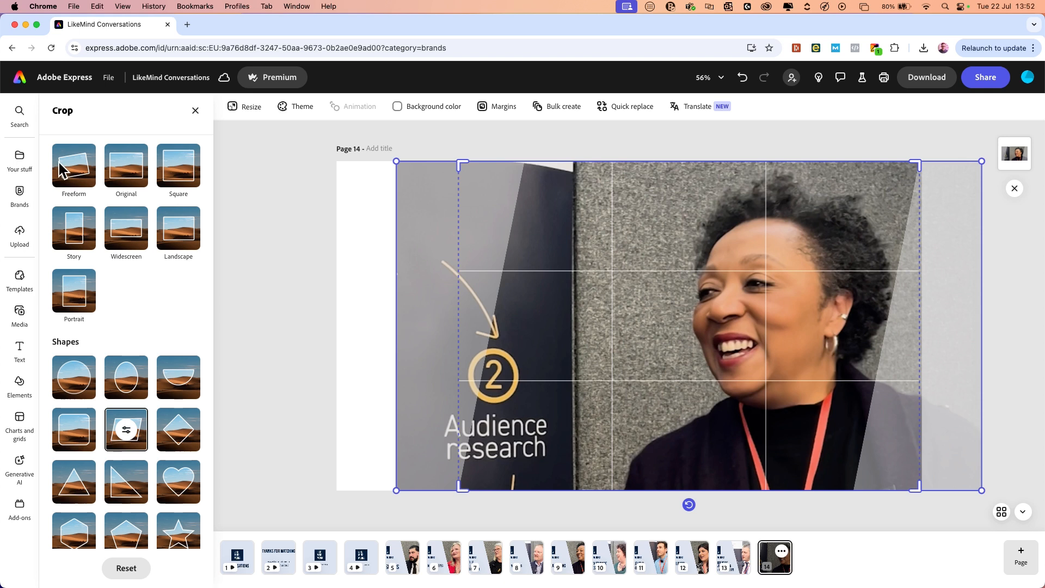
left_click(83, 161)
left_click(291, 237)
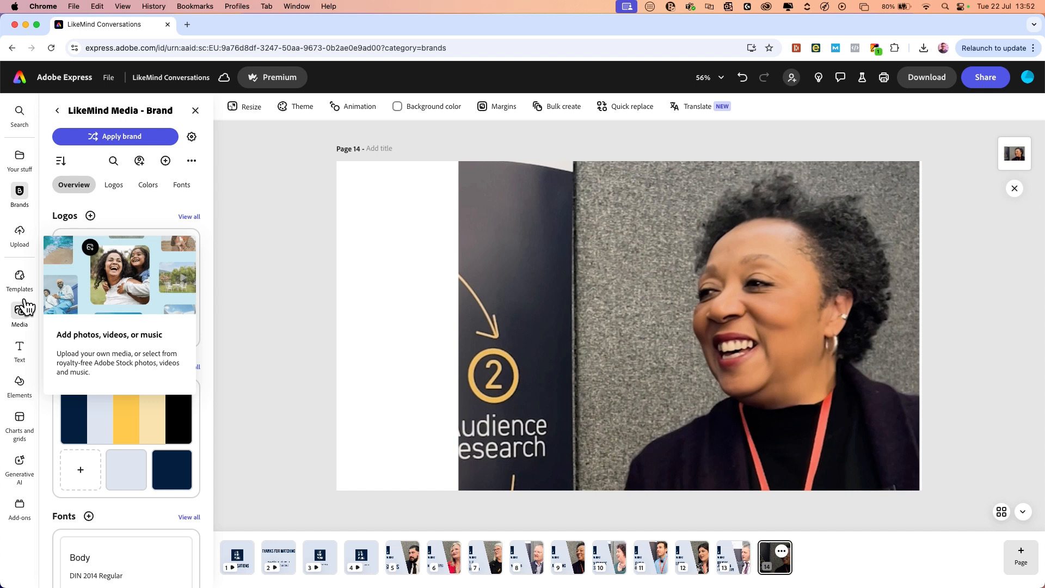
Step: Add a solid black borderless rectangle shape over the photo on page 14
left_click(22, 381)
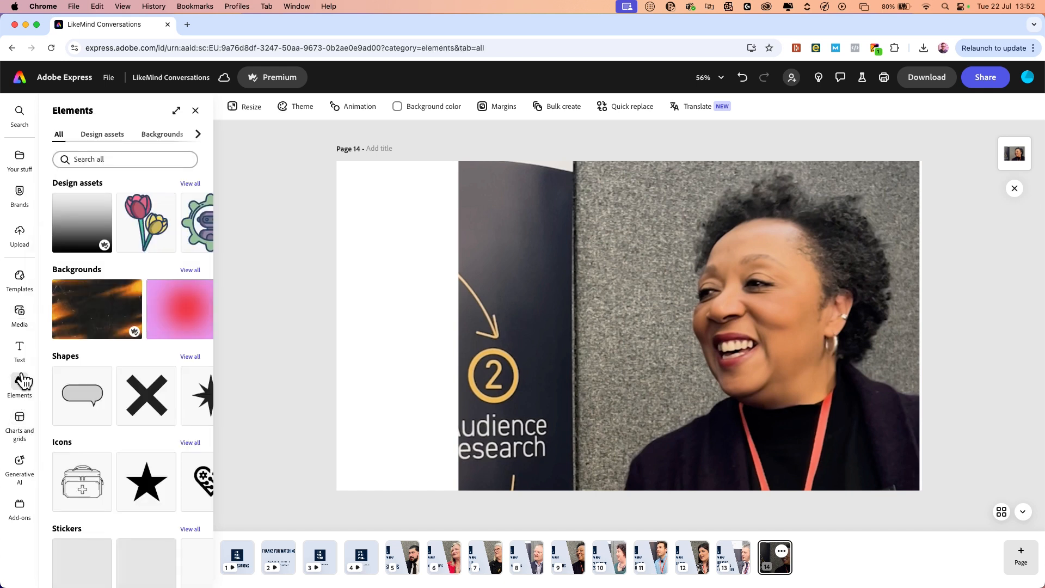
left_click(190, 356)
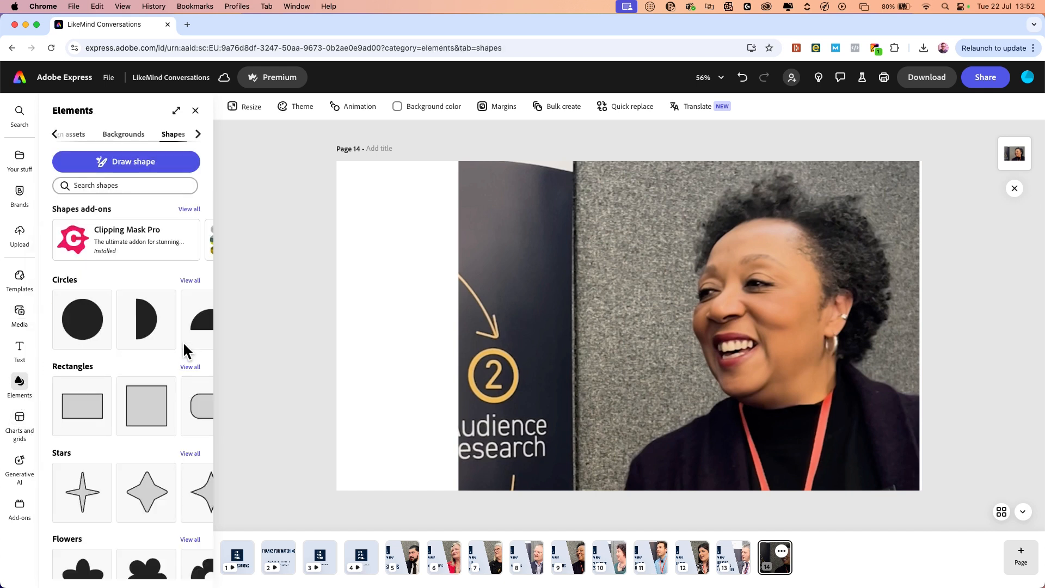
left_click(197, 366)
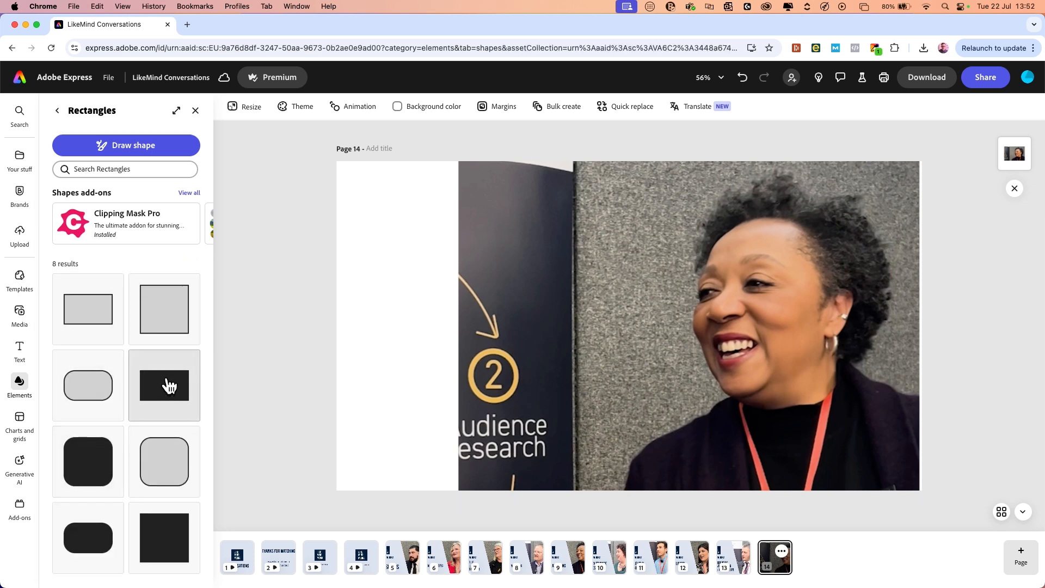
left_click(170, 386)
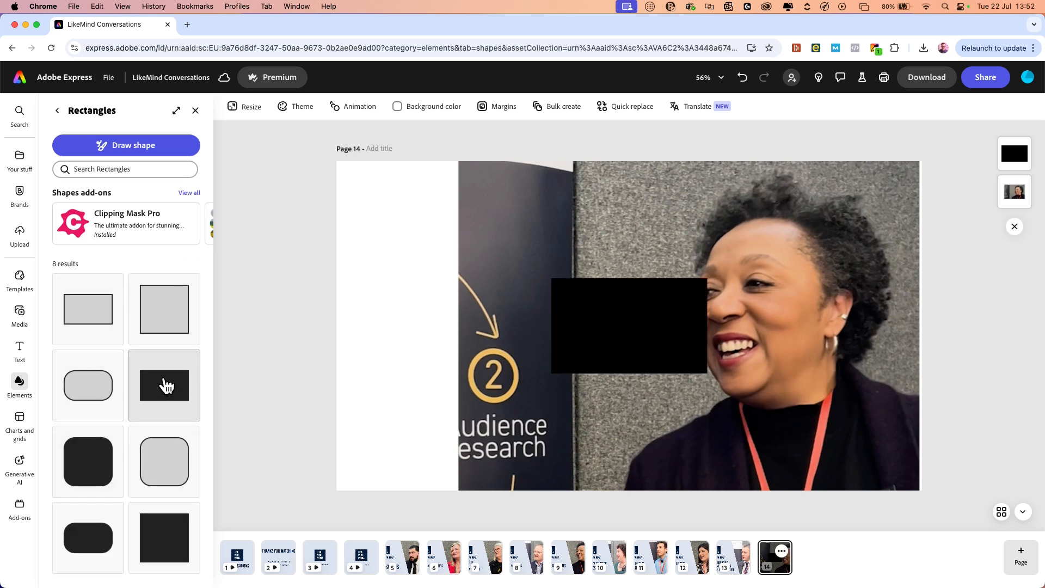
left_click(611, 330)
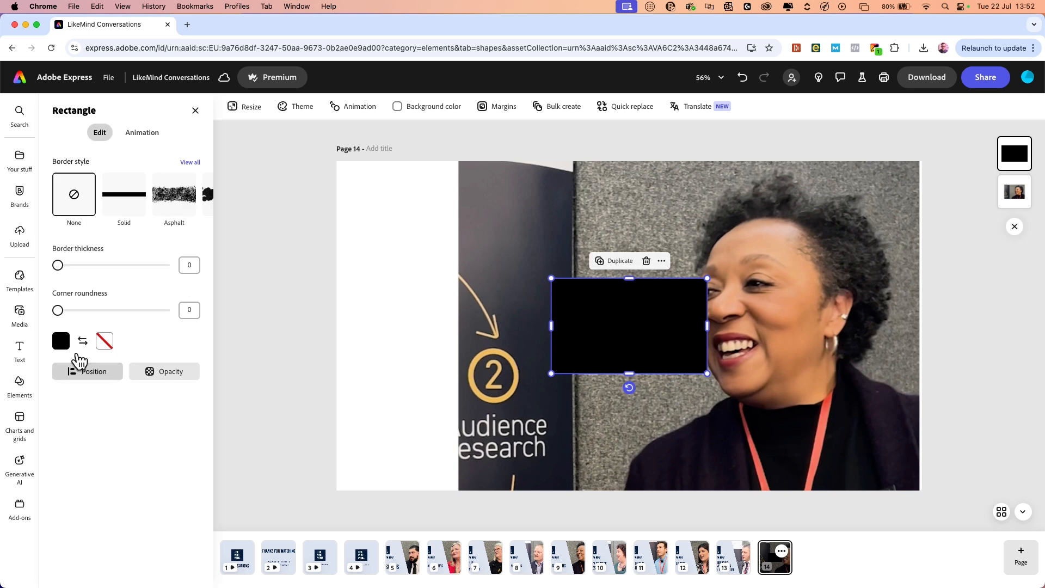
Step: Fill the rectangle with the light blue-grey colour from the LikeMind Media - Brand palette
left_click(61, 340)
left_click(101, 387)
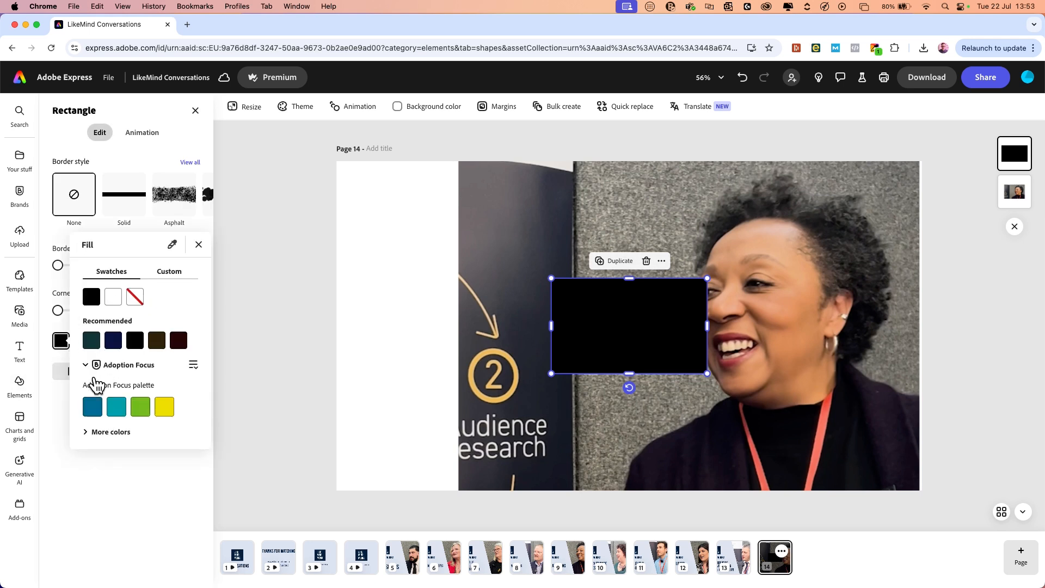
left_click(193, 364)
left_click(251, 183)
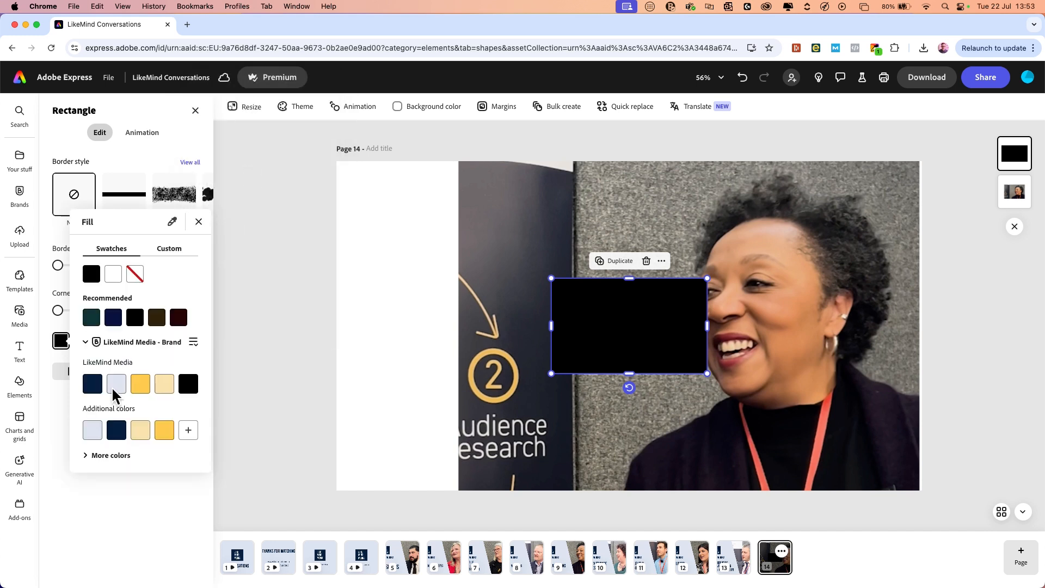
left_click(127, 382)
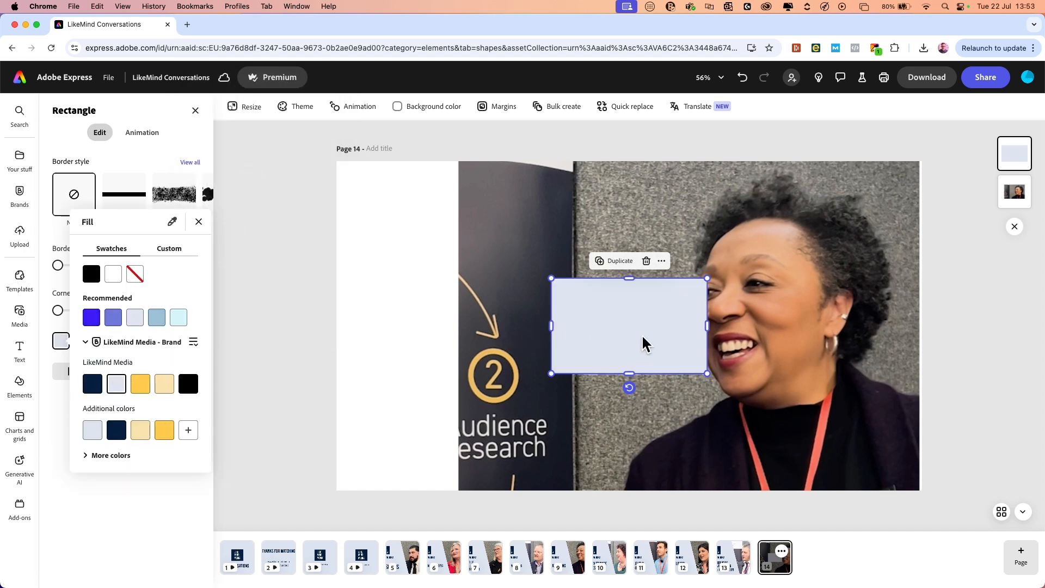
Step: Enlarge the rectangle beyond the page height, tilt it and position it as a slanted panel covering the photo's left part
left_click(408, 272)
left_click_drag(641, 315, 420, 197)
left_click_drag(484, 257, 756, 504)
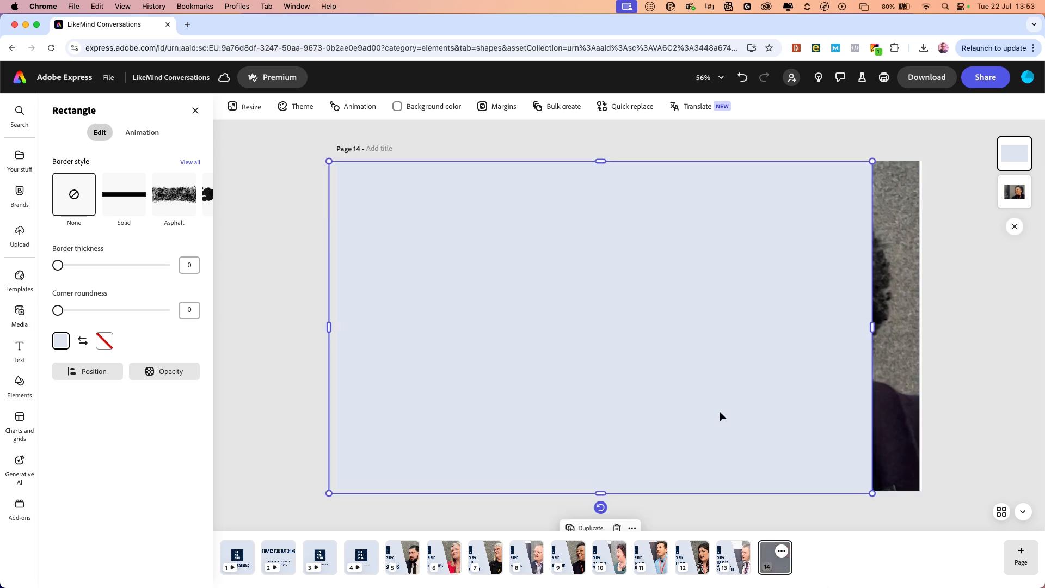
left_click_drag(599, 509, 345, 417)
left_click_drag(443, 385, 214, 419)
left_click_drag(491, 343, 437, 363)
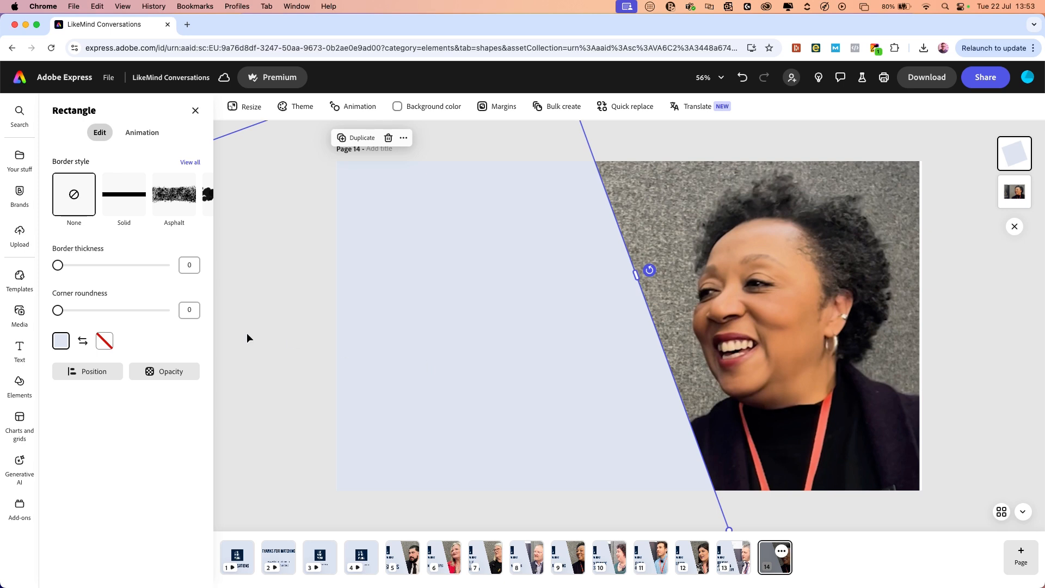
Step: Add the navy LIKE MIND MEDIA brand logo to the light panel's upper area and shrink it to about half size
left_click(20, 192)
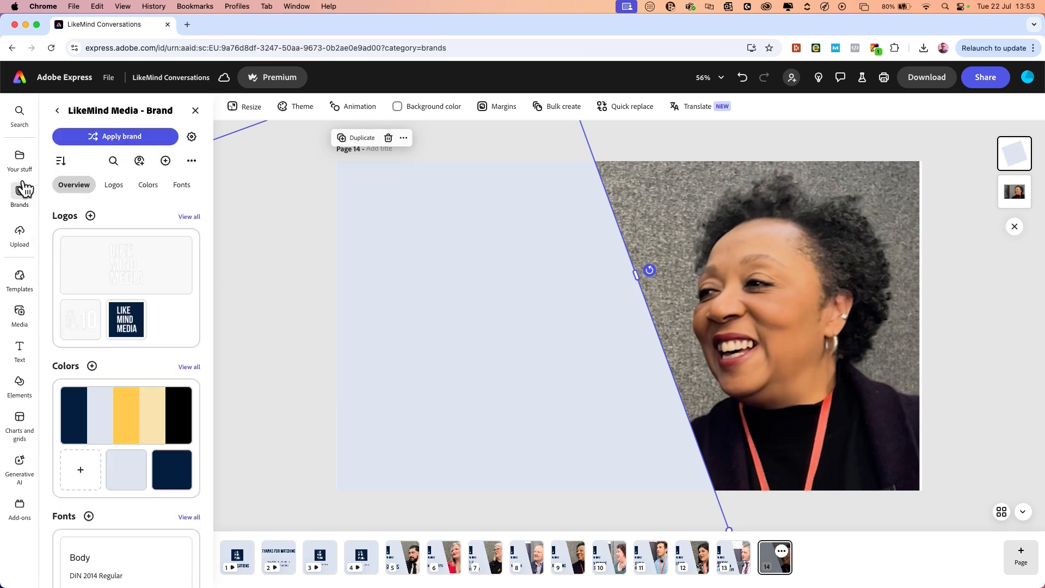
left_click(125, 324)
left_click_drag(643, 381, 471, 343)
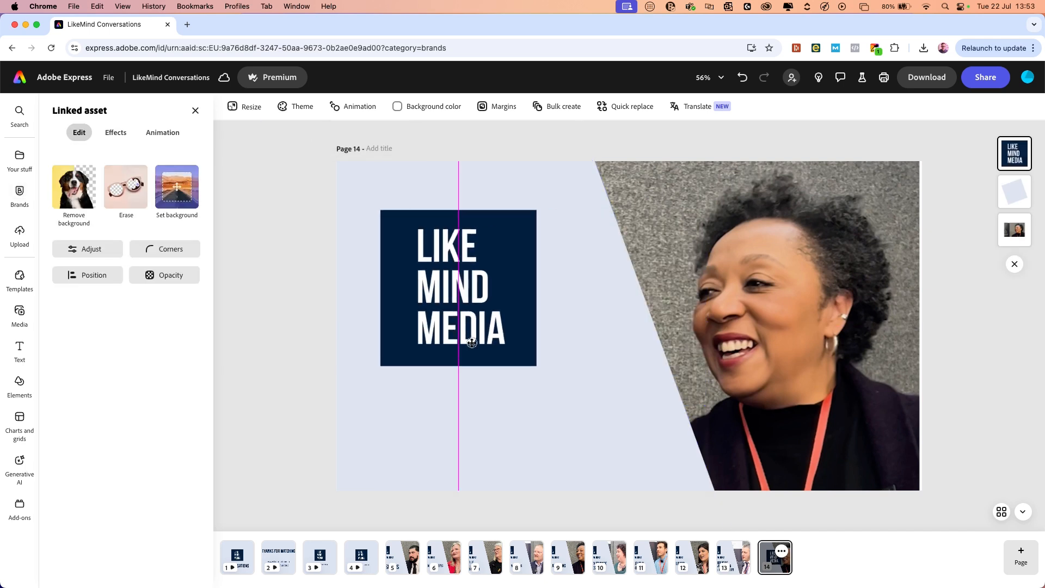
left_click_drag(537, 367, 459, 275)
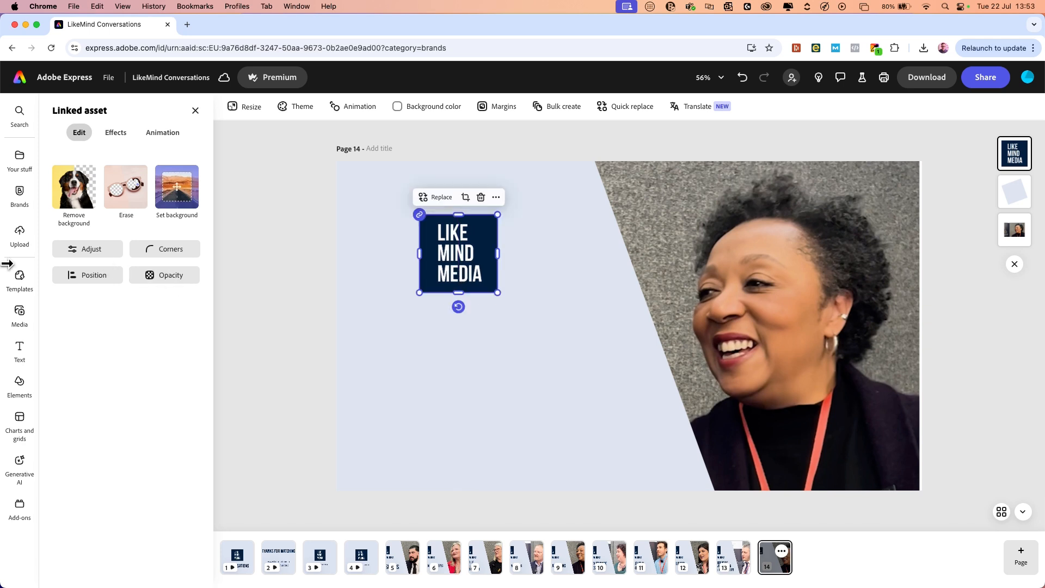
Step: Add a new text box to page 14
left_click(27, 345)
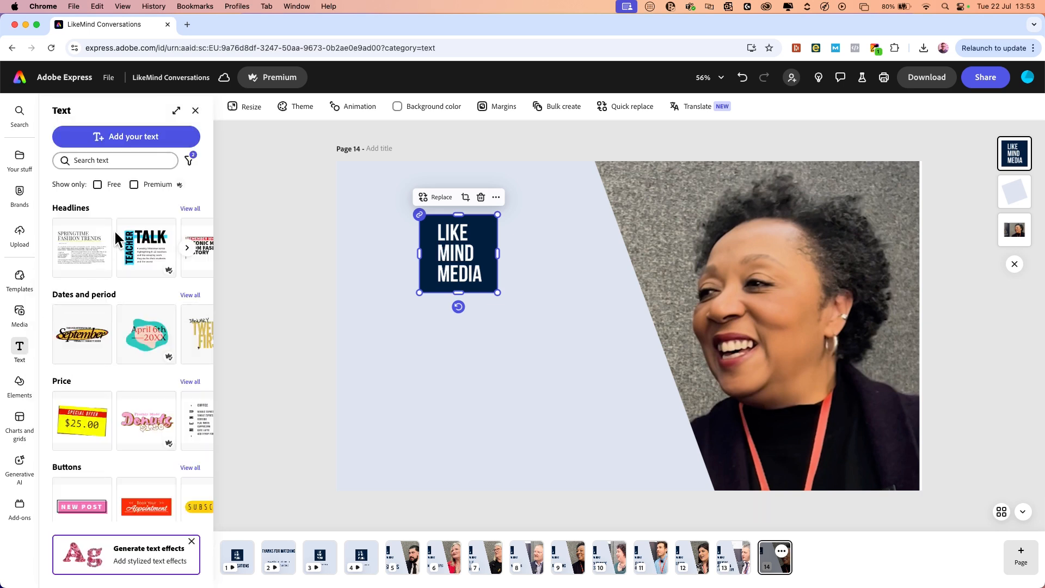
left_click(142, 136)
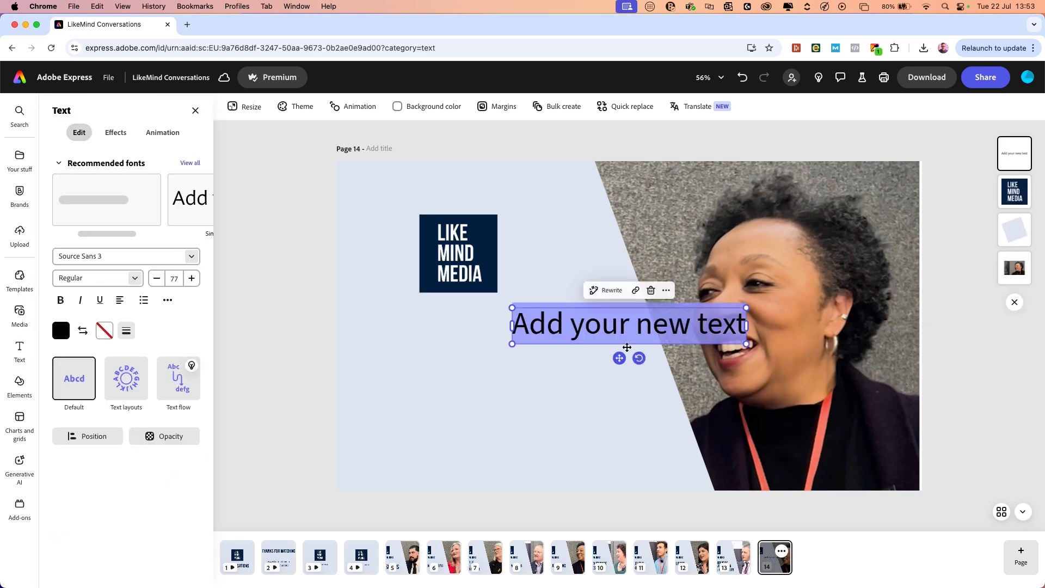
type("Like")
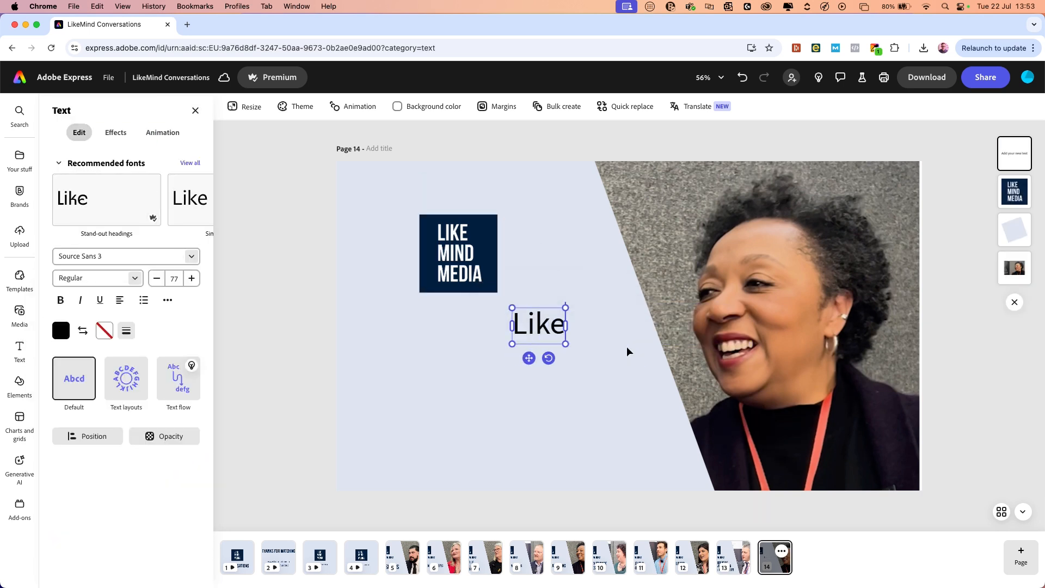
type("Mind Me")
key("BackSpace")
key("BackSpace")
key("BackSpace")
key("BackSpace")
key("BackSpace")
key("BackSpace")
key("BackSpace")
key("BackSpace")
key("BackSpace")
key("BackSpace")
key("BackSpace")
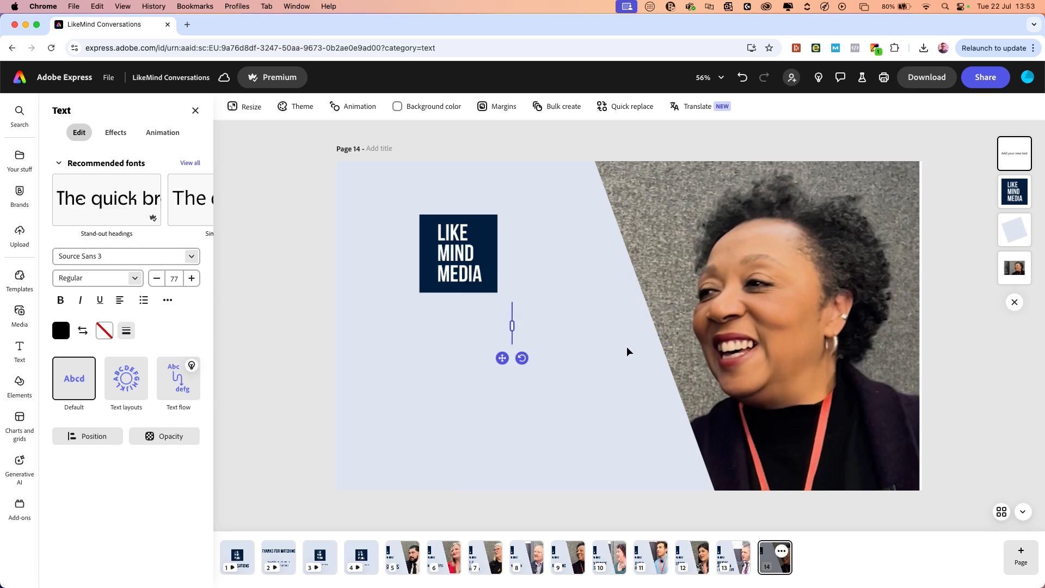
Step: Enter "Conversations" in the text box and apply Bebas Neue Bold, the header font of LikeMind Media - Brand
type("Conversations")
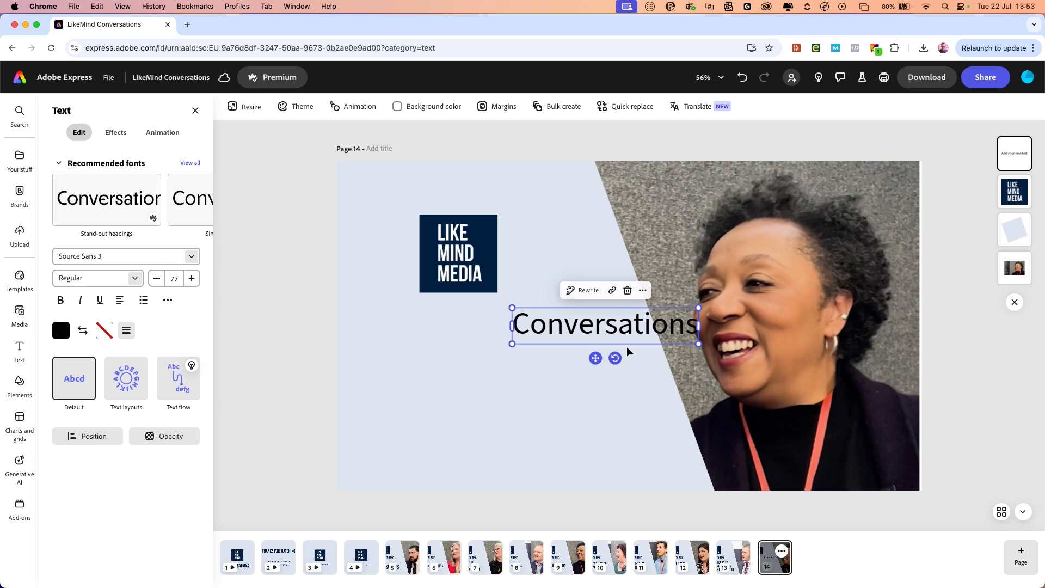
left_click(196, 255)
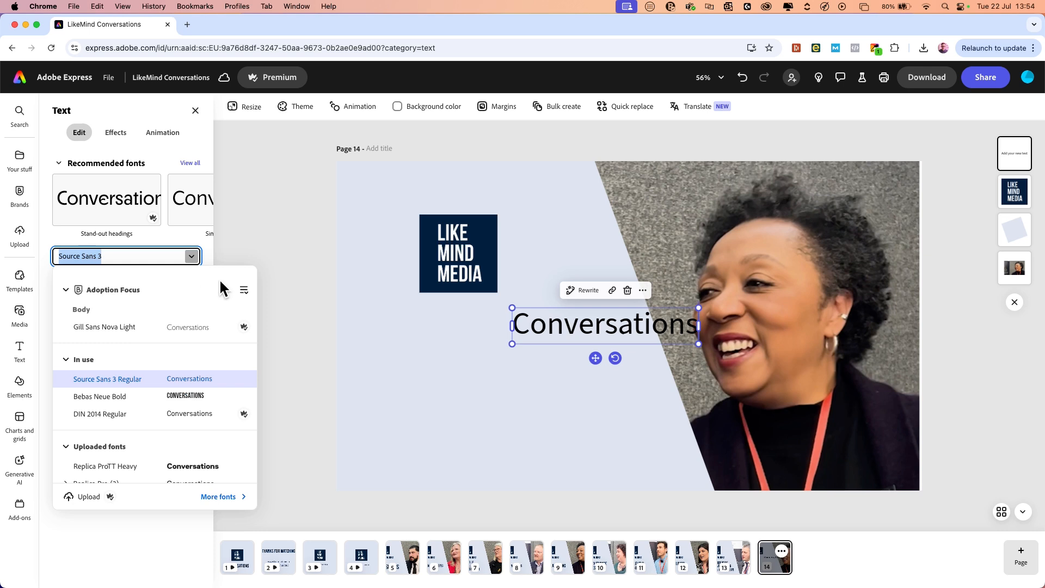
left_click(243, 289)
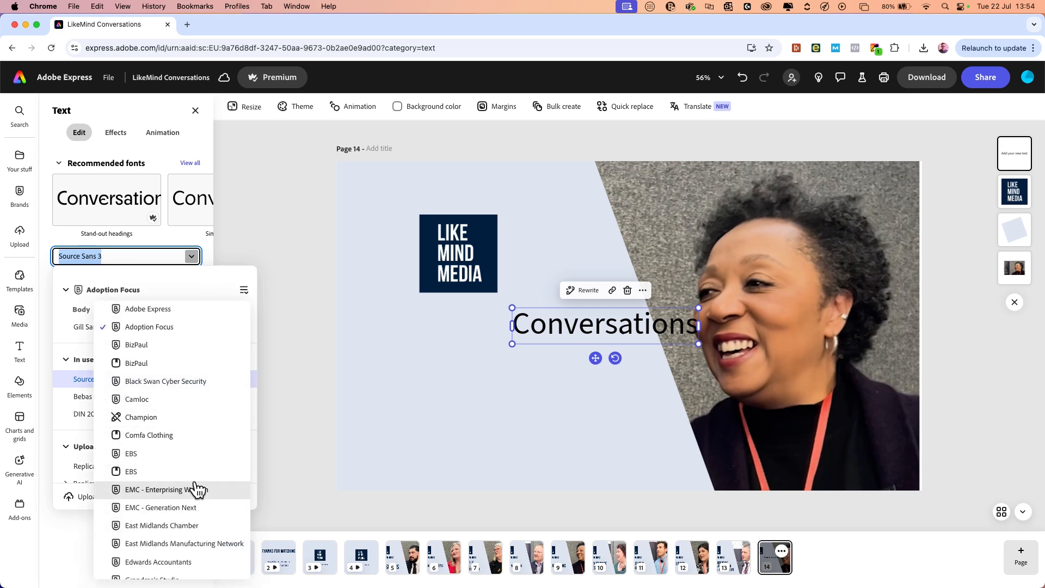
scroll(188, 522, "down", 2)
scroll(166, 509, "down", 3)
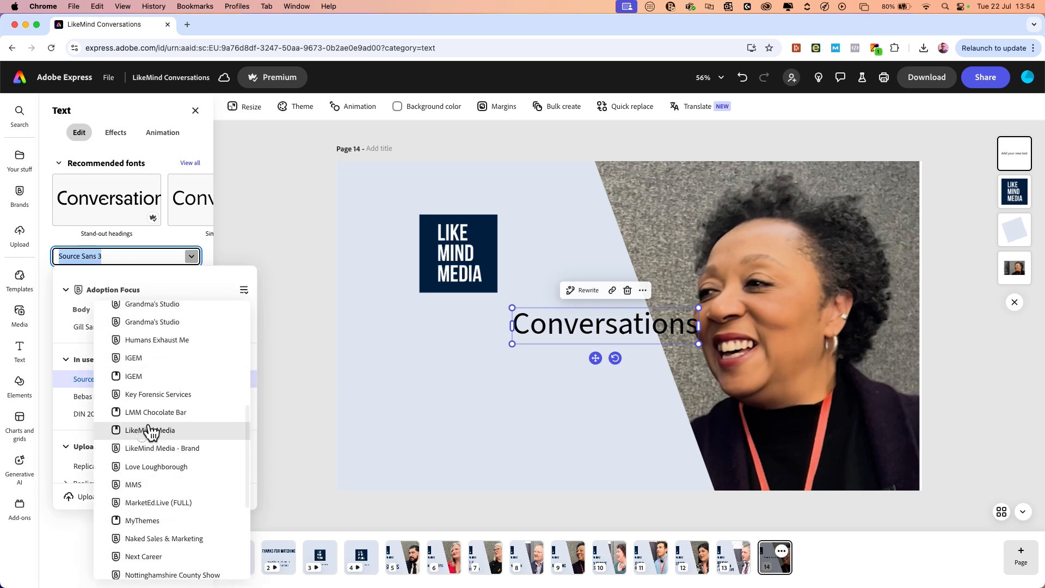
left_click(149, 443)
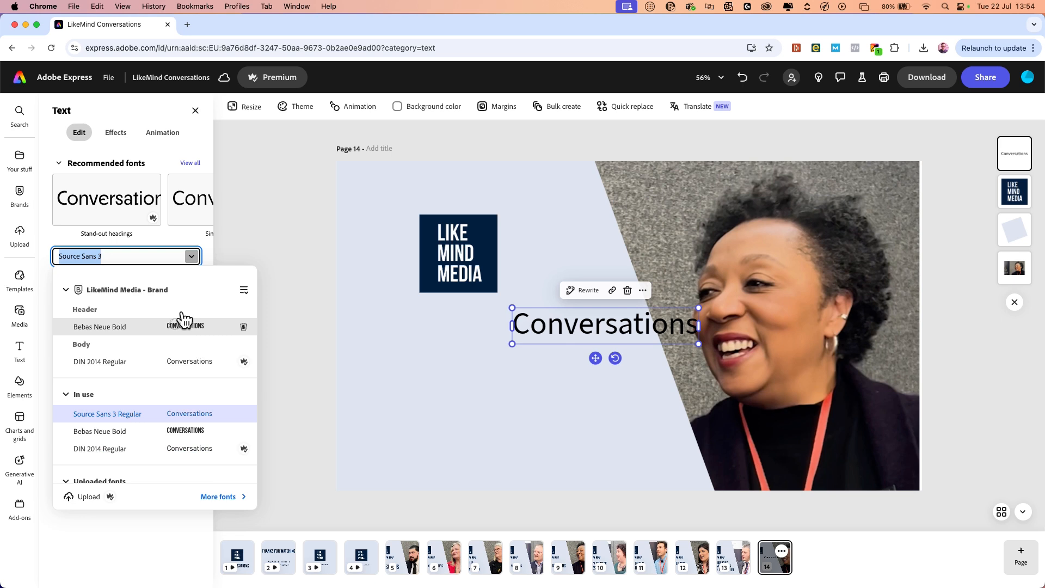
left_click(179, 326)
Step: Centre the Conversations text beneath the logo and colour it with the brand's dark navy
left_click_drag(578, 356, 452, 354)
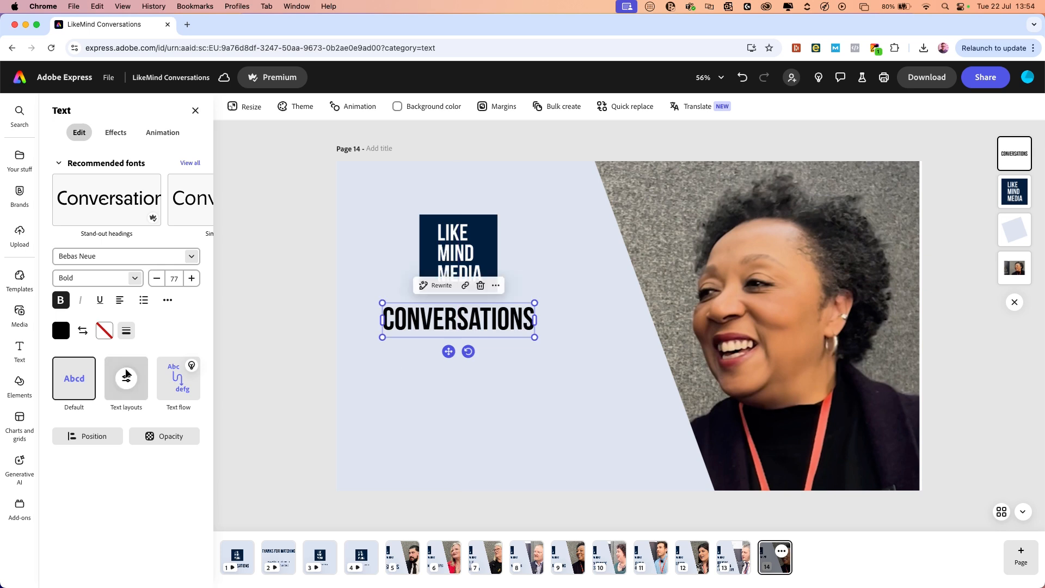
left_click(61, 330)
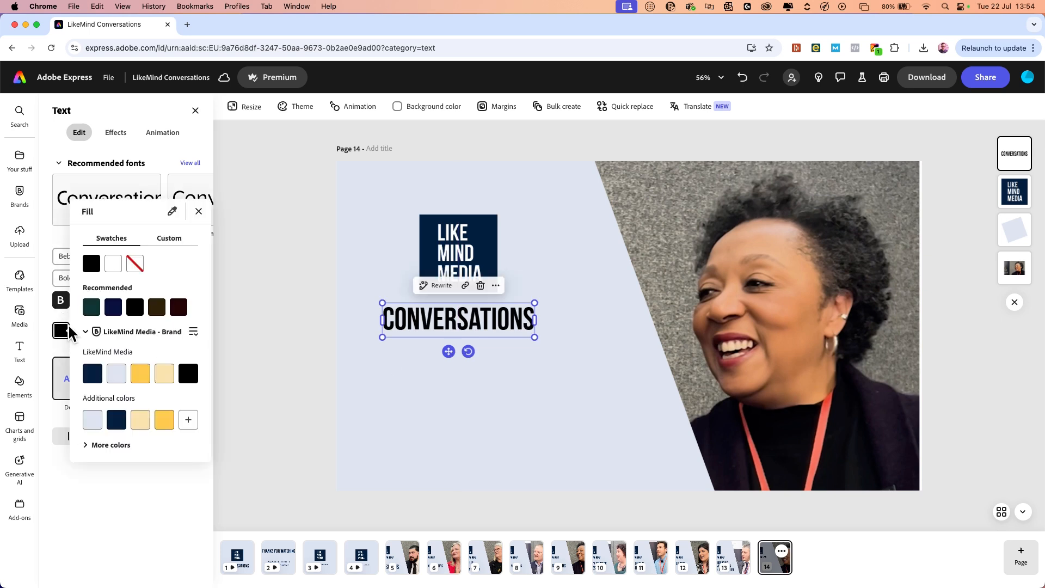
left_click(92, 372)
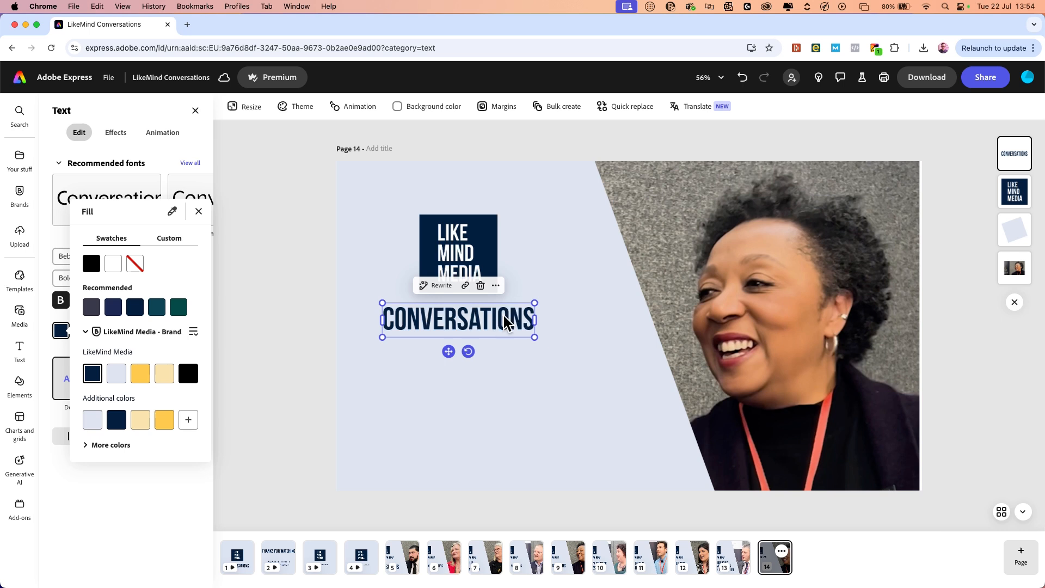
Step: Duplicate the Conversations text and place the copy directly below the original, aligned with it
left_click(495, 285)
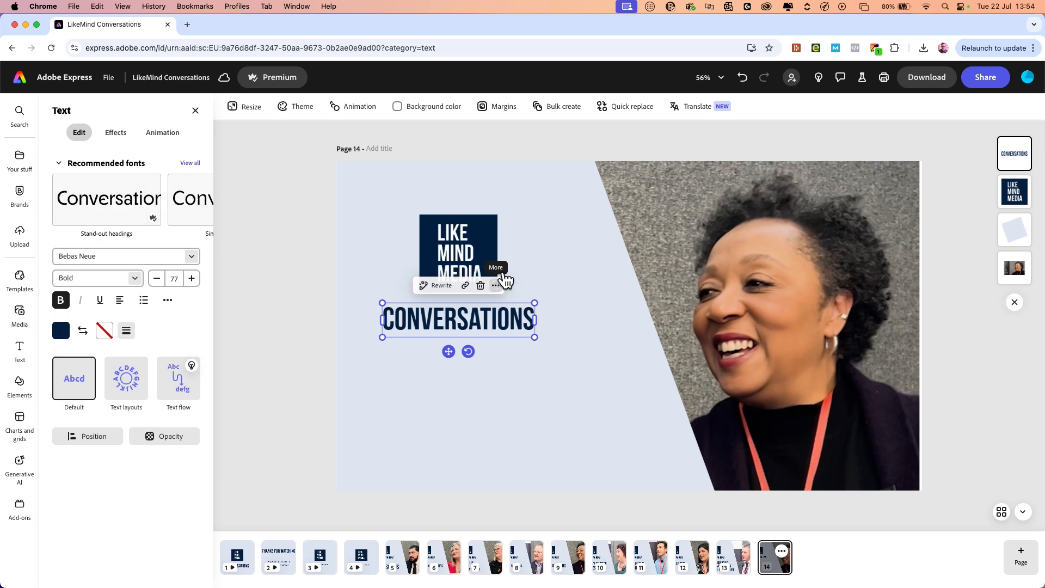
left_click(495, 285)
left_click(539, 362)
left_click_drag(543, 349, 462, 373)
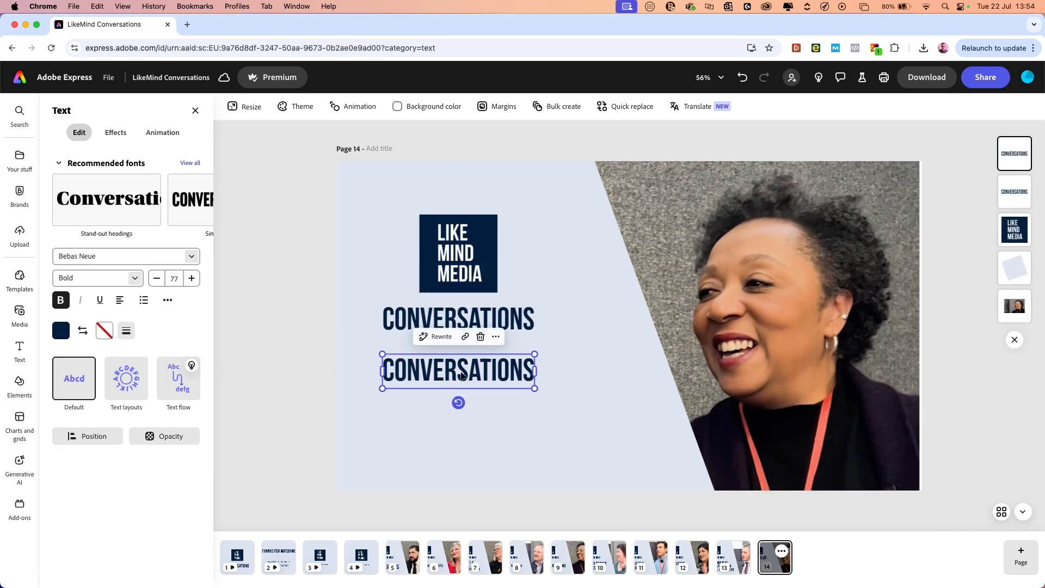